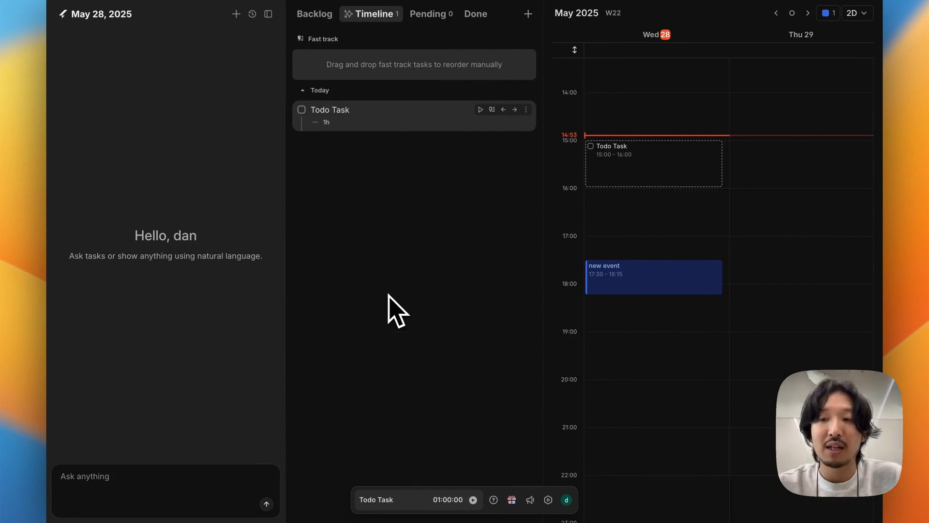
Step: Collapse and restore the AI chat, task list and calendar panels in different combinations, ending with all three shown
key("shift+c")
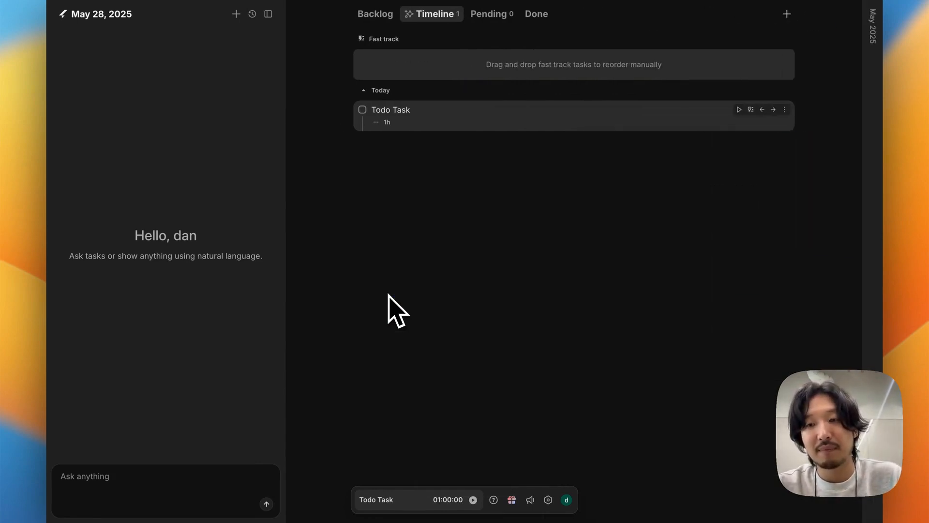
key("shift+c")
key("shift+a")
key("shift+c")
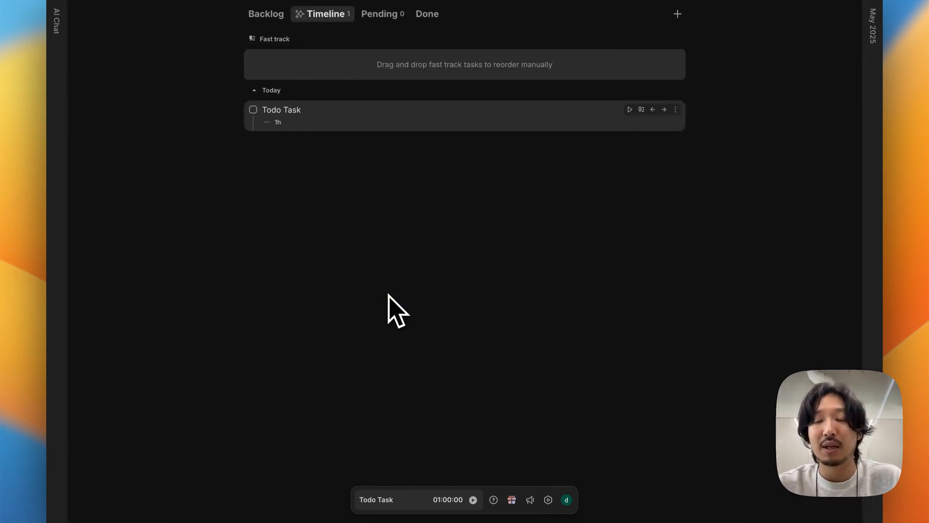
key("shift+t")
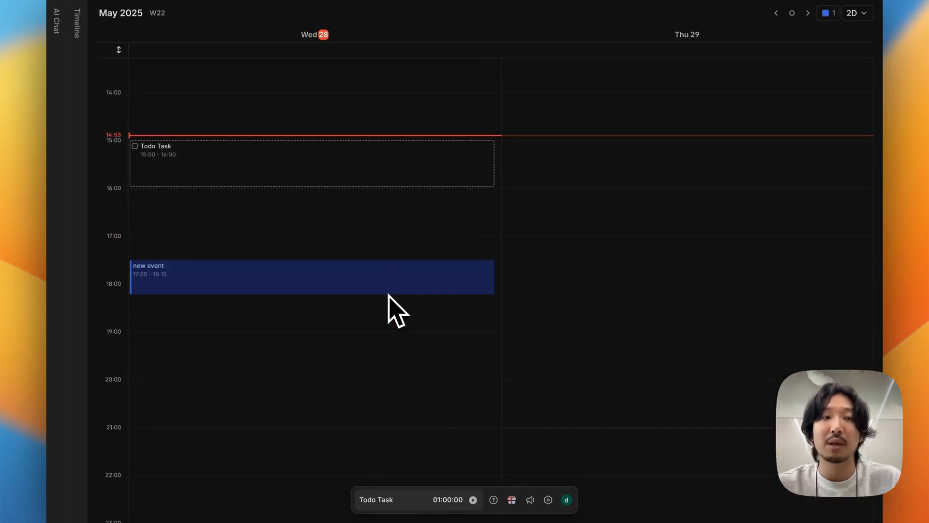
key("shift+s")
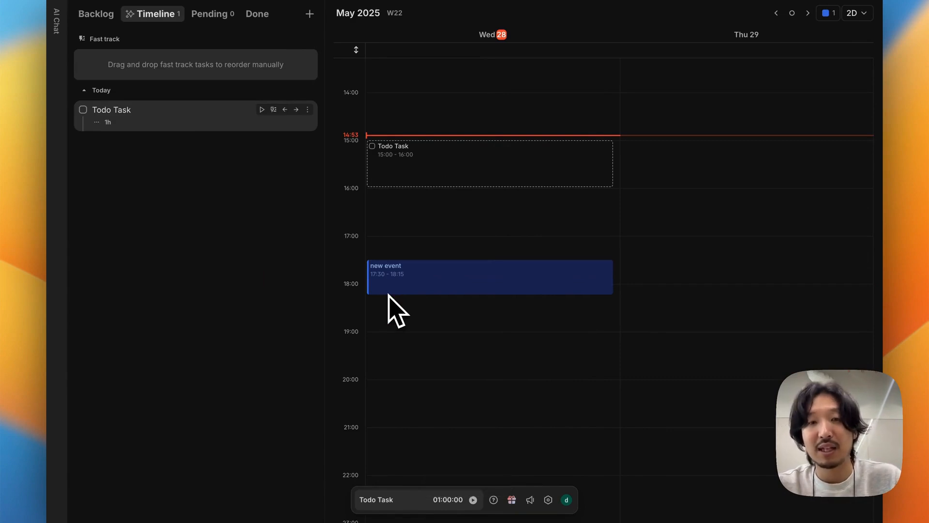
key("shift+a")
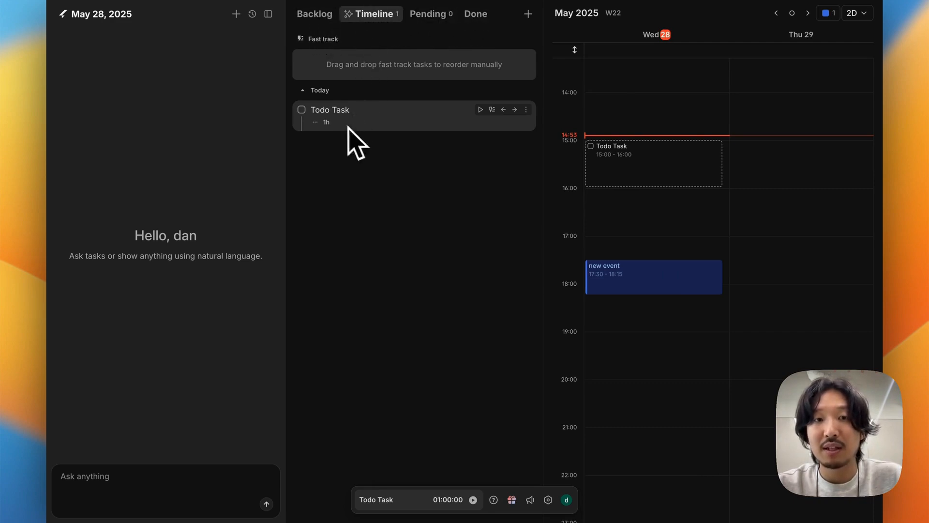
Step: Open the Todo Task details, examine its available status options, and close the details without changing the status
left_click(406, 124)
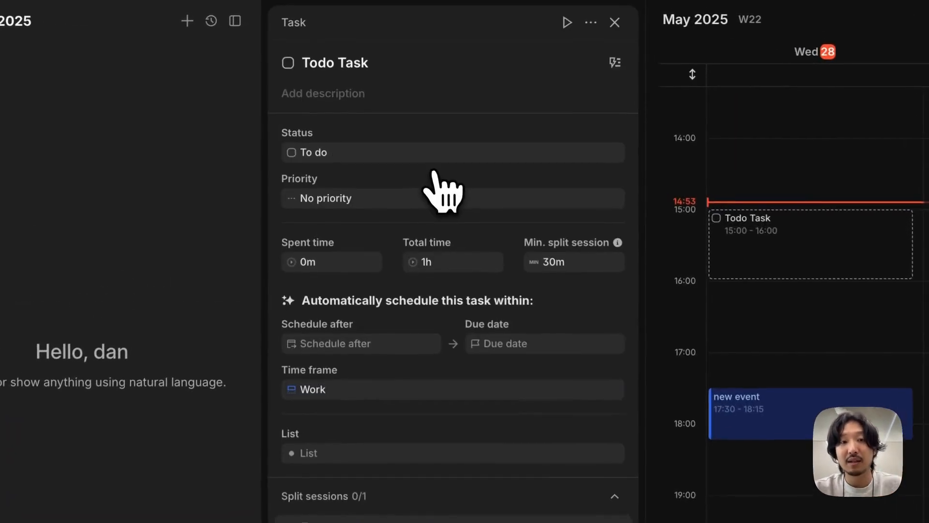
left_click(380, 157)
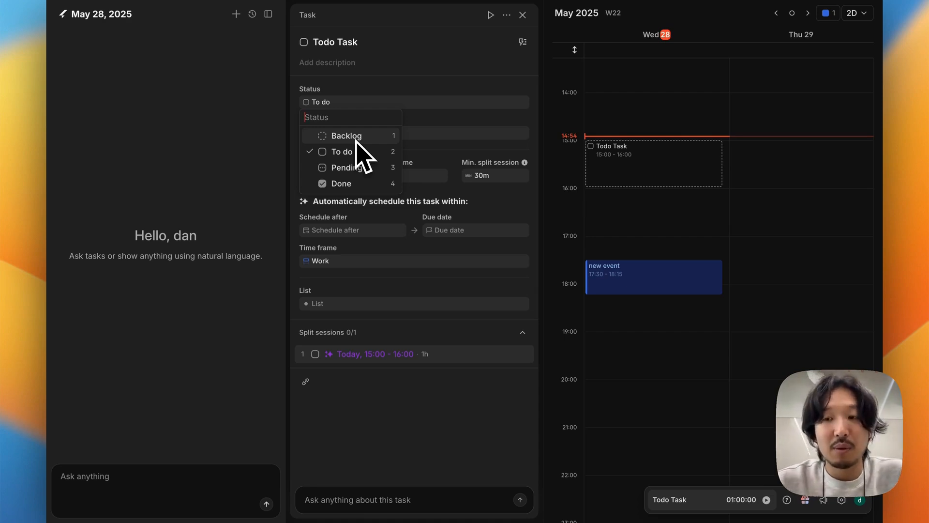
key("Down")
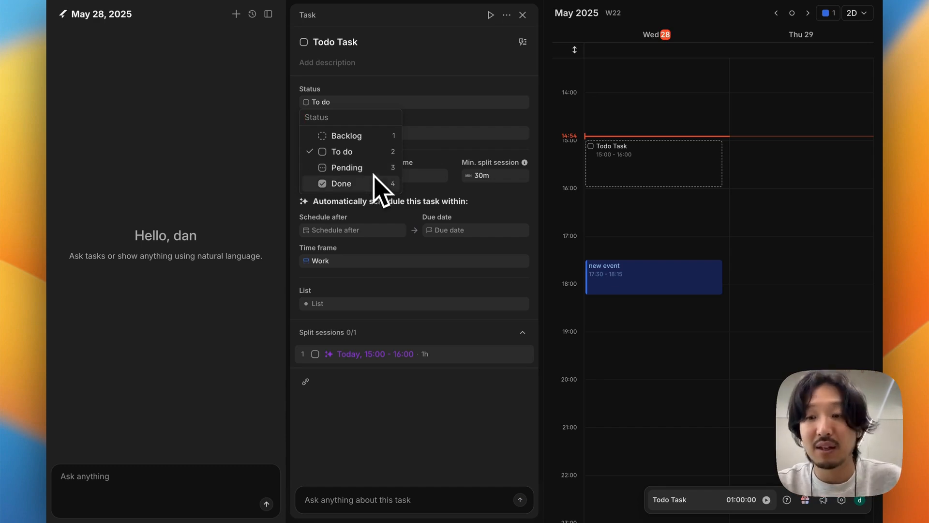
key("Escape")
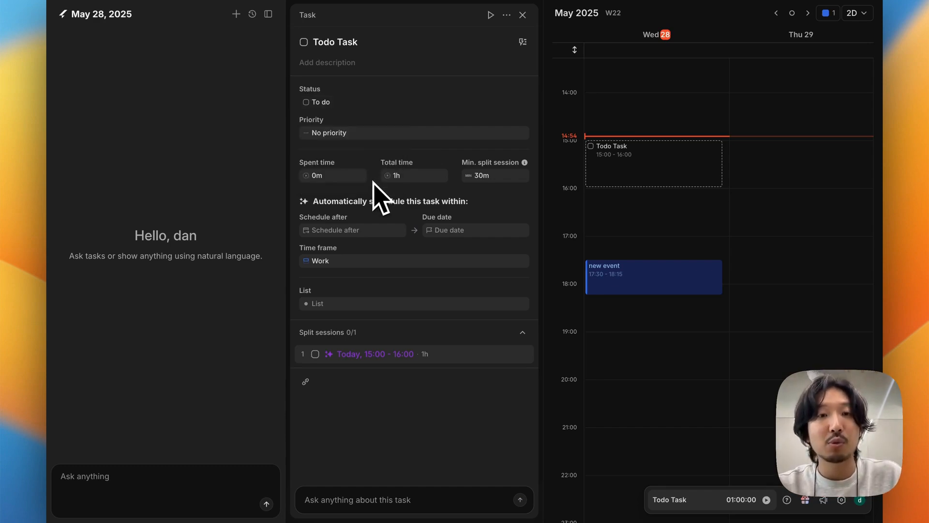
key("Escape")
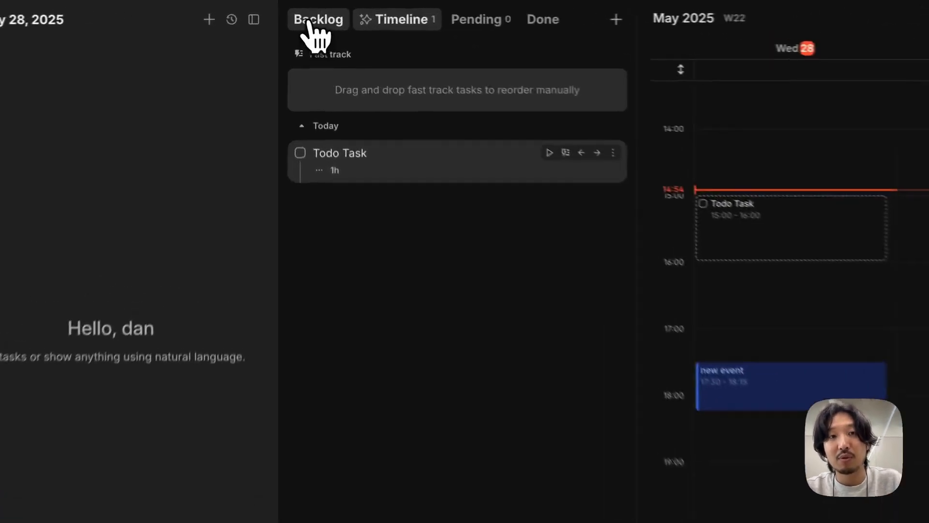
Step: Show the Backlog and cycle forward through the Timeline, Pending and Done task views back to Backlog
left_click(310, 22)
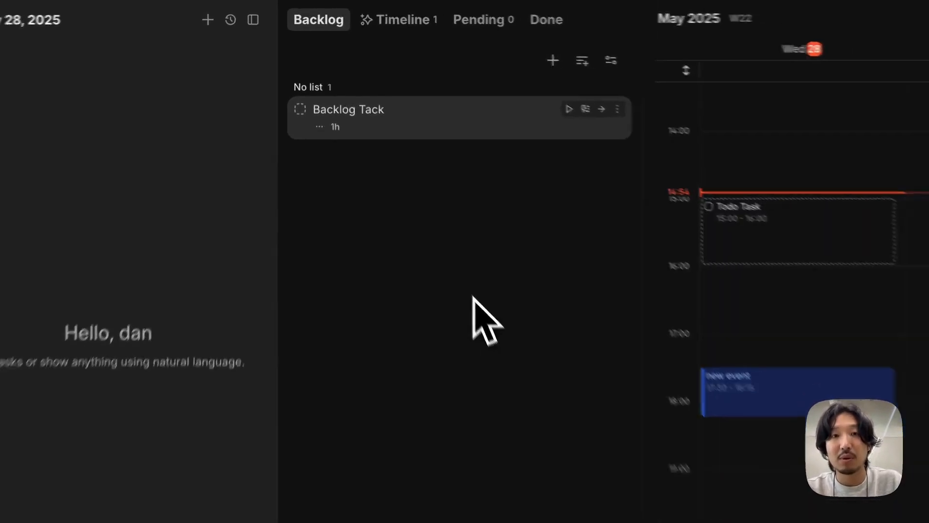
key("Tab")
key("Tab")
key("Tab")
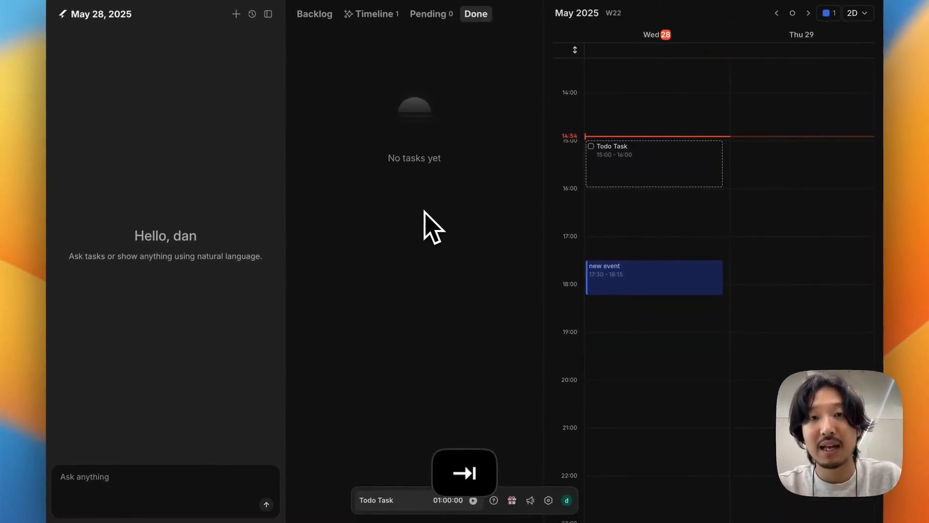
key("Tab")
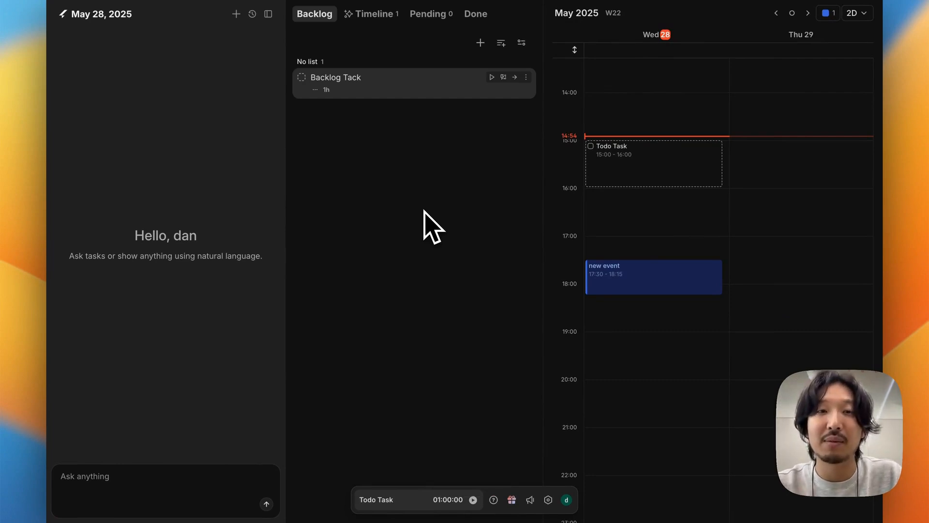
Step: Cycle backward through the task views to Backlog, and alternate between Timeline and Backlog, ending on Backlog
key("shift+Tab")
key("shift+Tab")
key("shift+Tab")
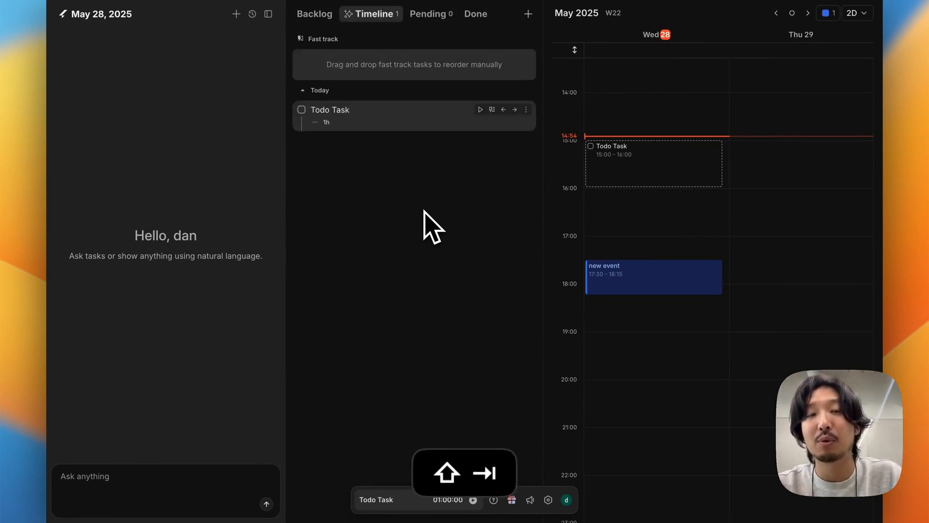
key("shift+Tab")
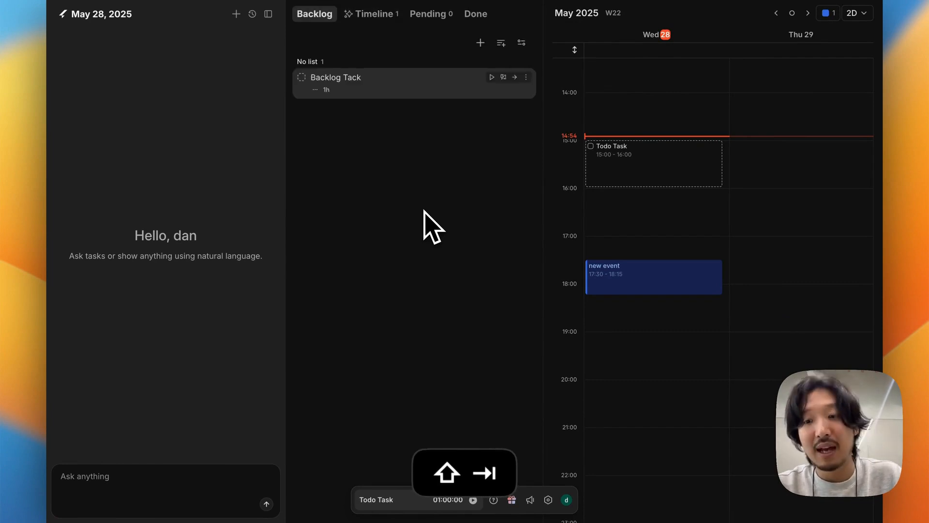
key("Tab")
key("shift+Tab")
key("Tab")
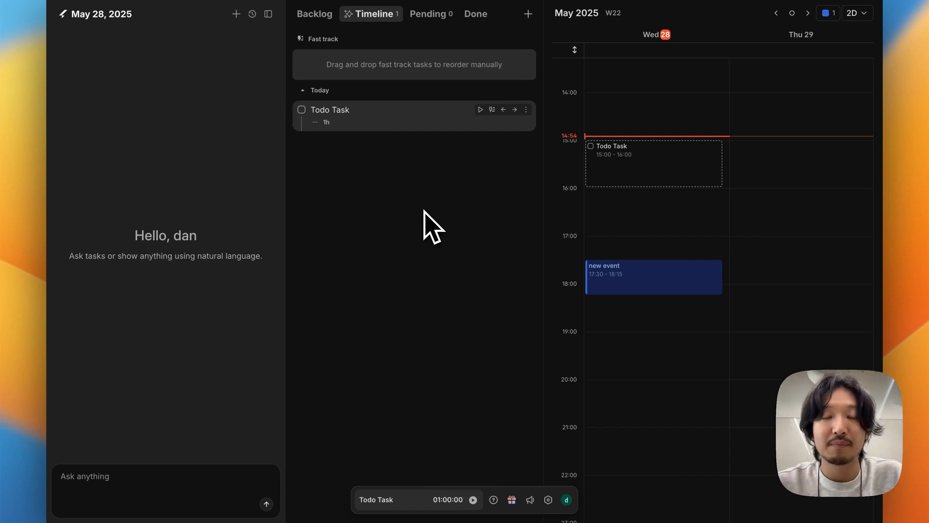
key("shift+Tab")
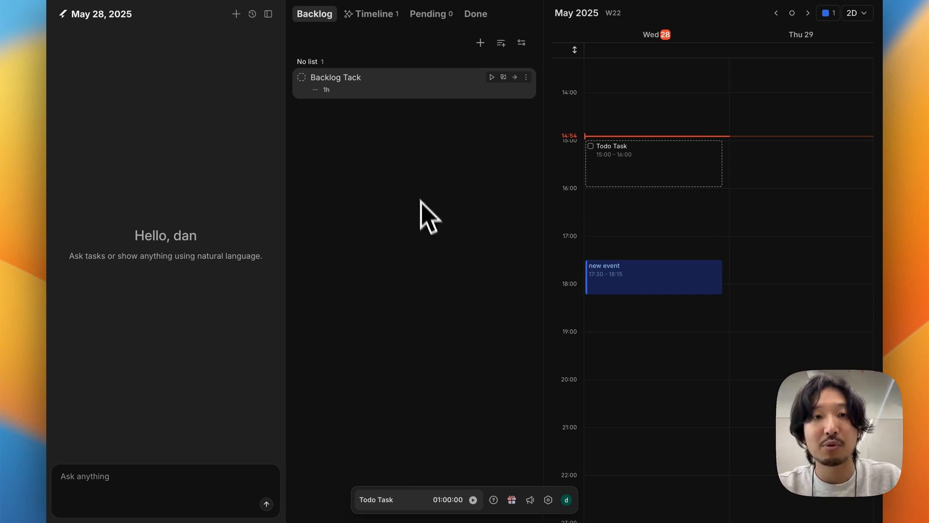
Step: Change the Backlog Tack task's status to To do and show the Timeline view
left_click(526, 77)
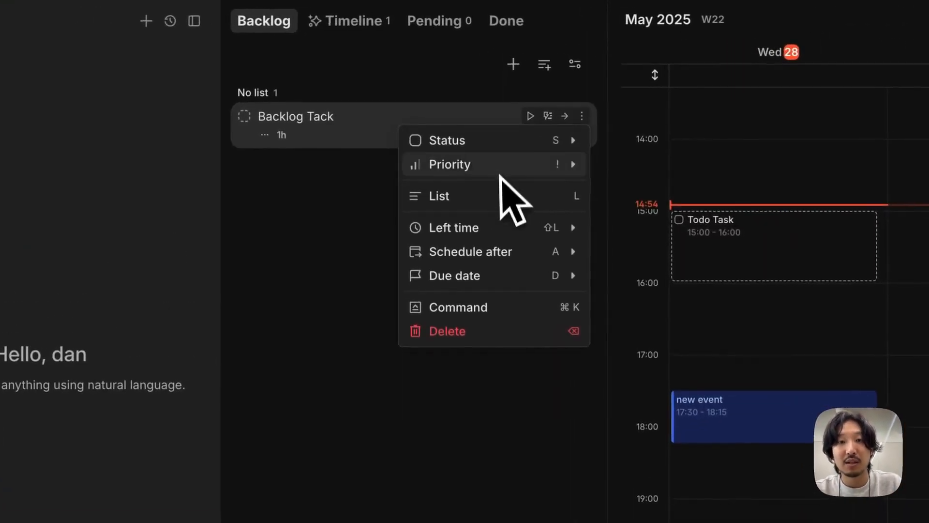
mouse_move(517, 143)
left_click(656, 193)
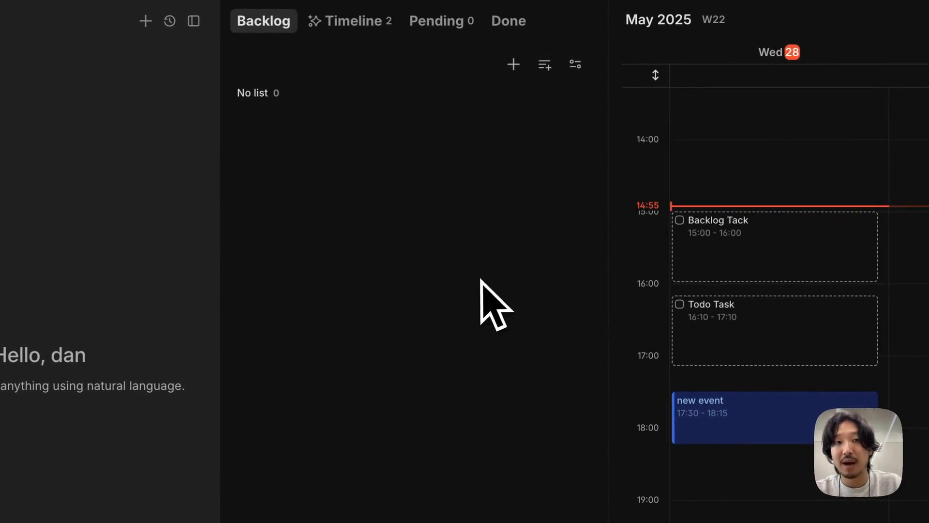
key("2")
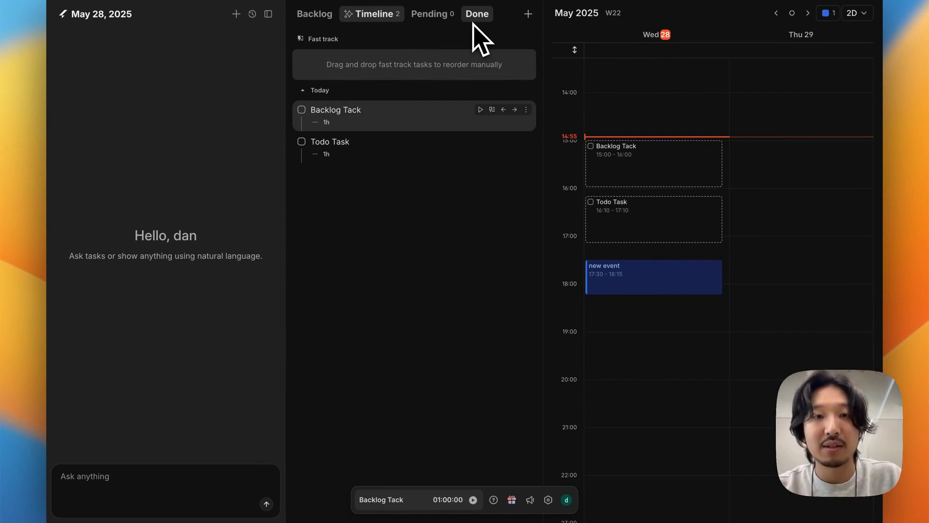
Step: Set the Backlog Tack task's status to Backlog from the Timeline view
key("s")
key("Down")
key("Return")
key("s")
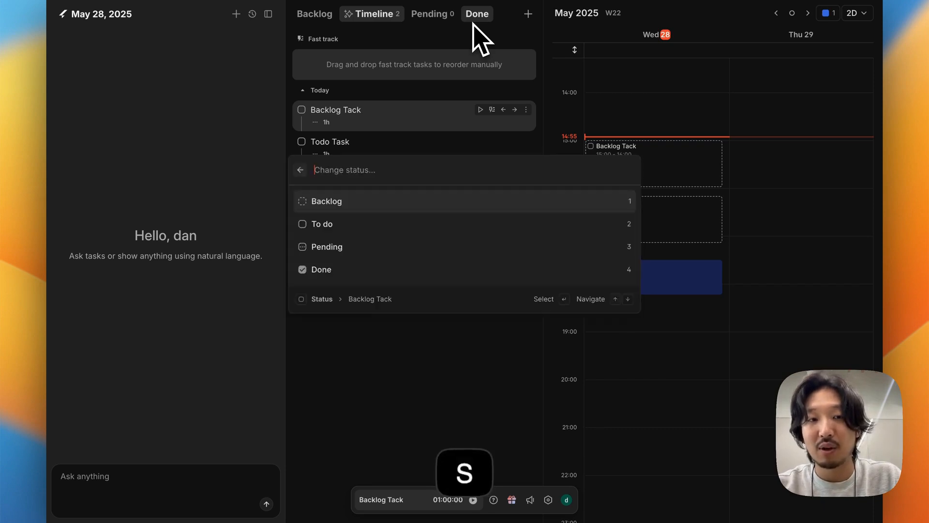
key("Return")
Step: Set the Todo Task's status to Pending, move it from the Pending view back to Timeline, and show the Timeline
key("s")
key("Down")
key("Down")
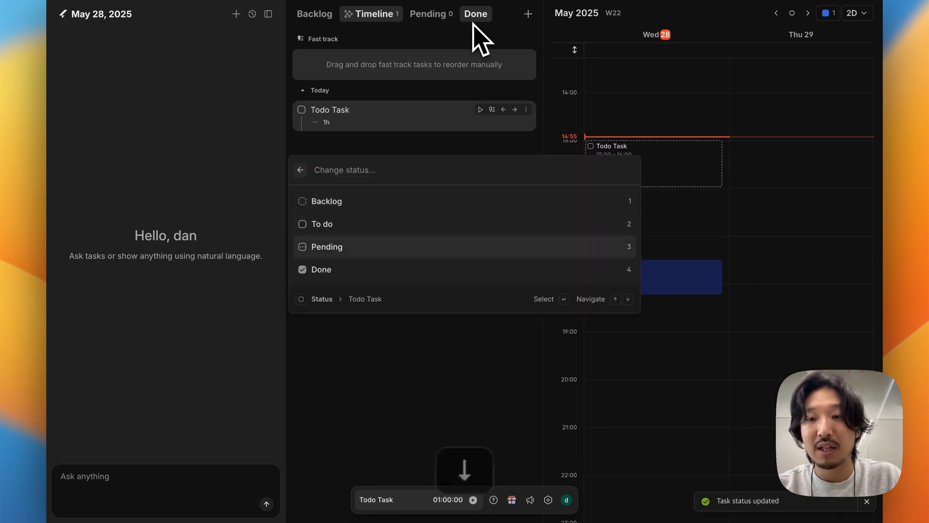
key("Return")
key("Tab")
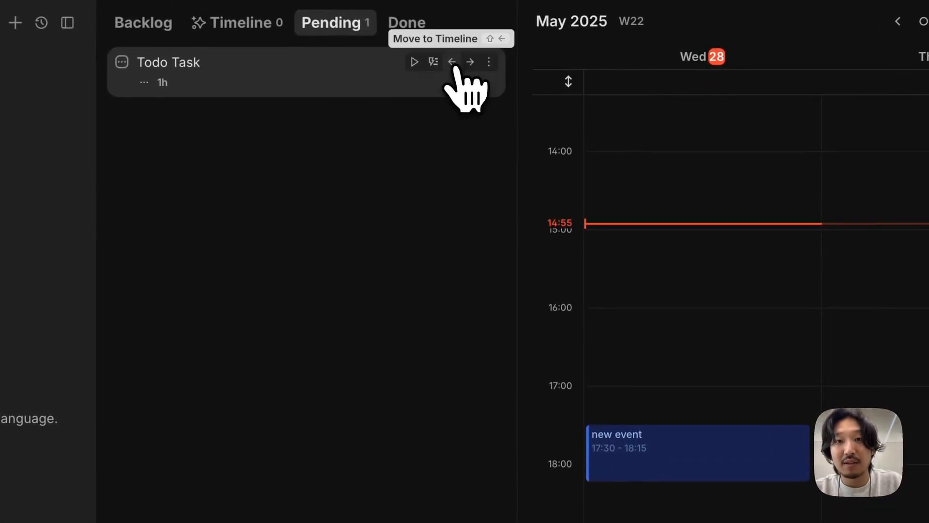
left_click(452, 61)
left_click(264, 25)
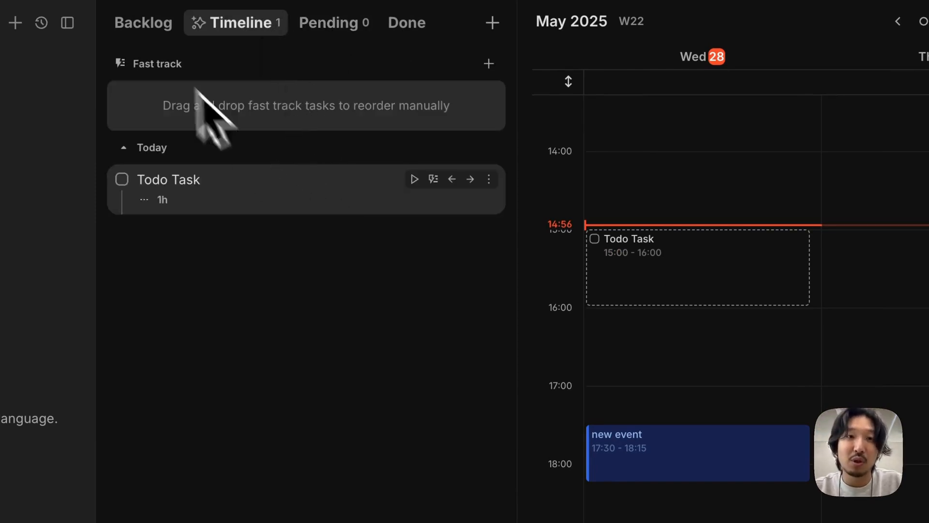
Step: Move the Backlog Tack task from the Backlog view to the Timeline and show the Timeline
left_click(142, 24)
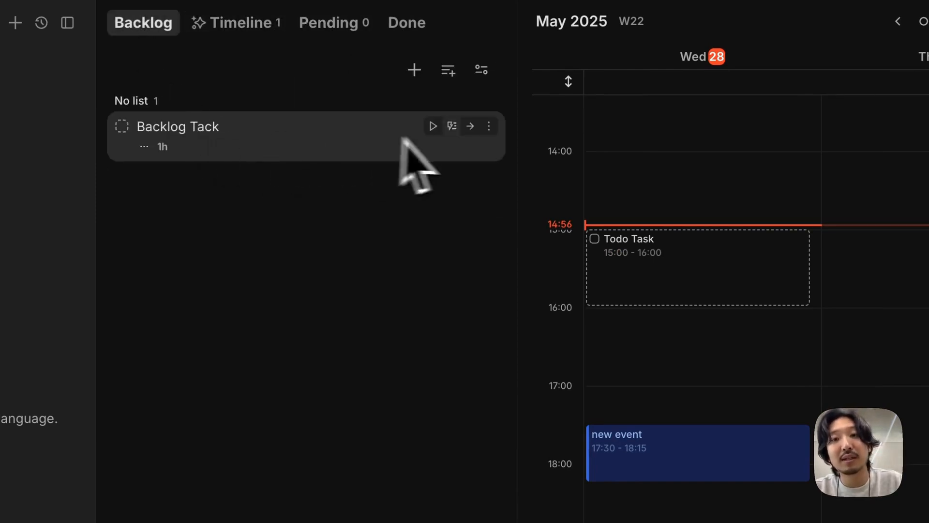
left_click(470, 127)
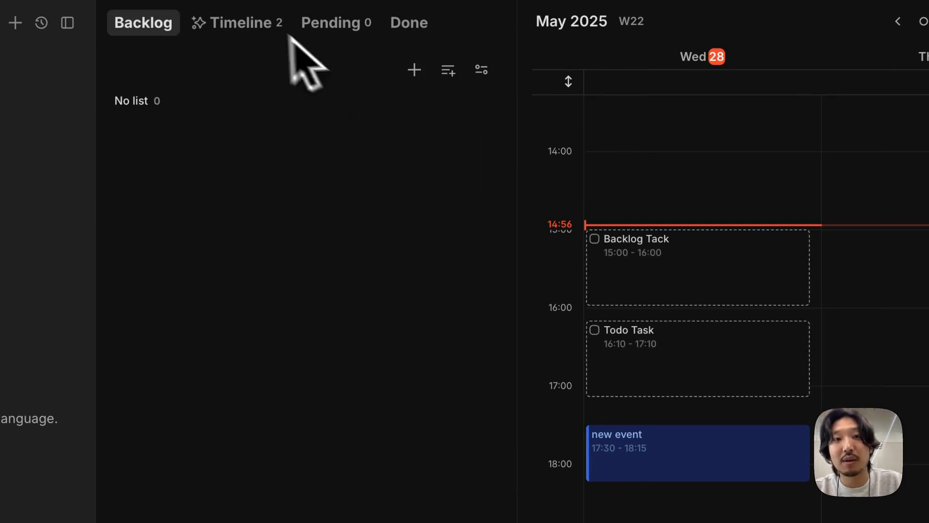
left_click(262, 25)
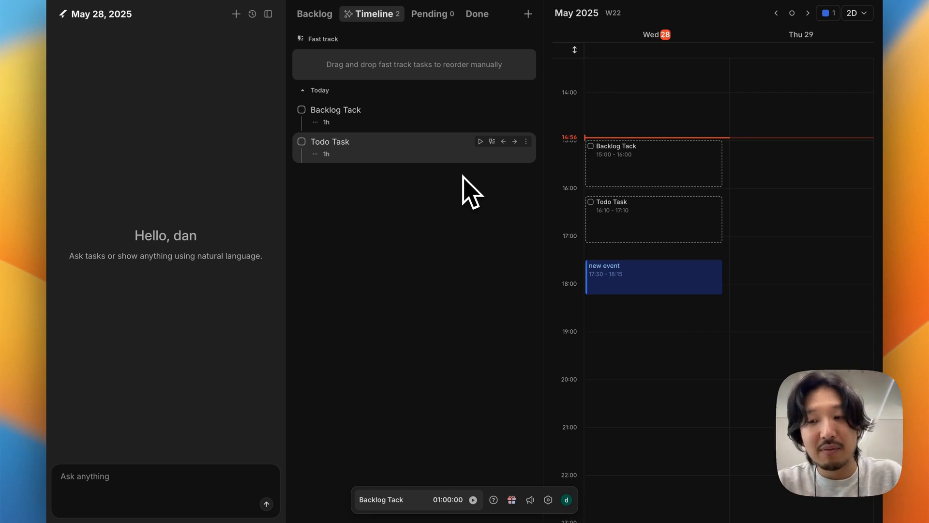
Step: Create a task named "new task" with High priority and a total duration of 30m
key("n")
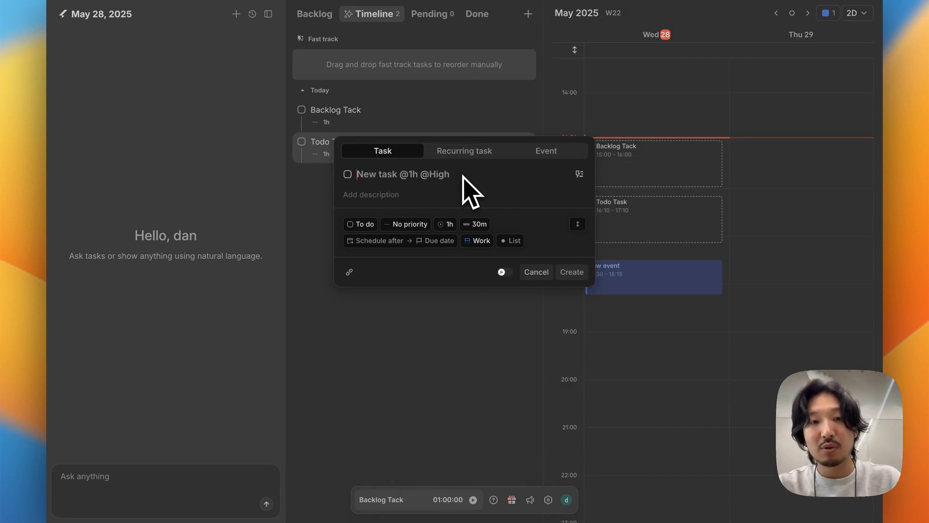
type("new task")
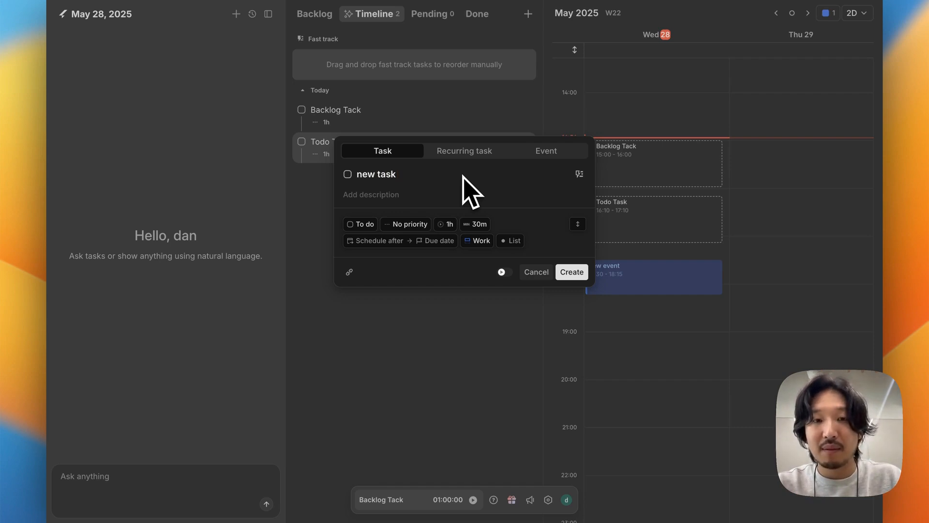
type("@")
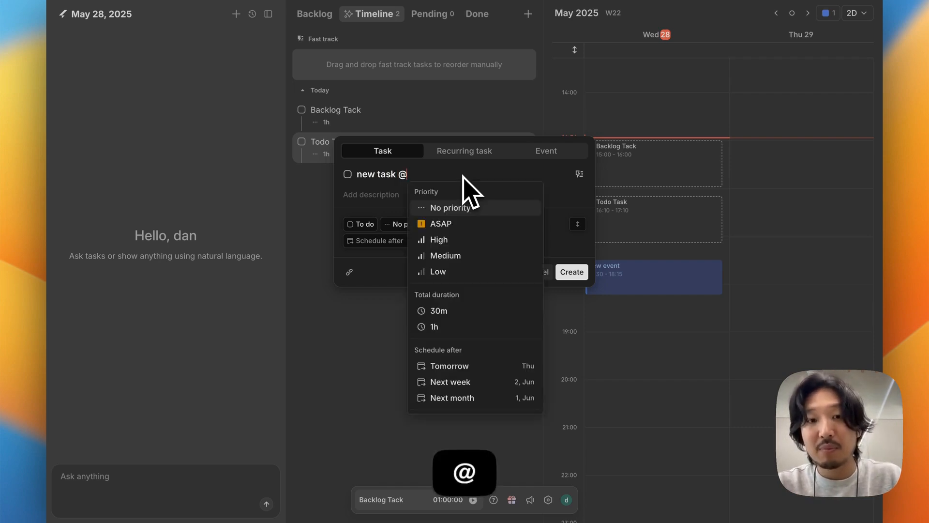
key("Down")
key("Down")
key("Return")
type("@")
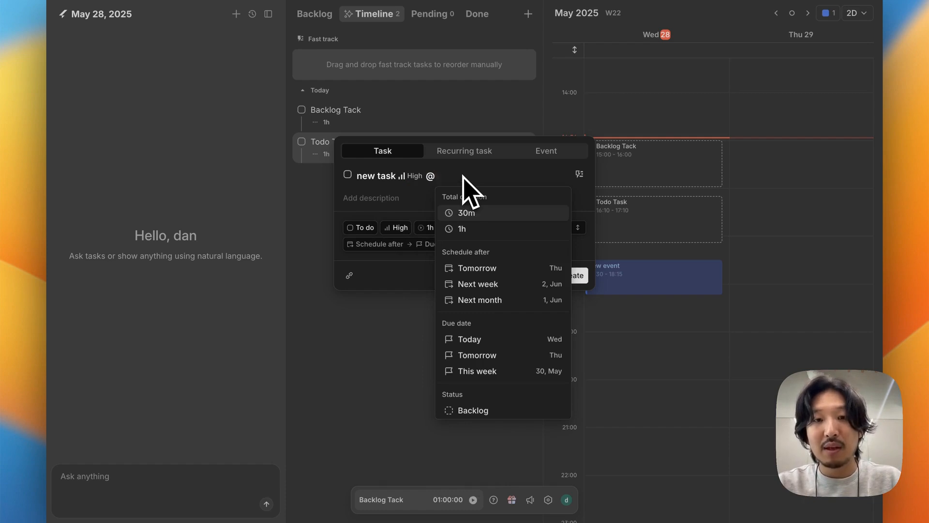
type("30")
key("Return")
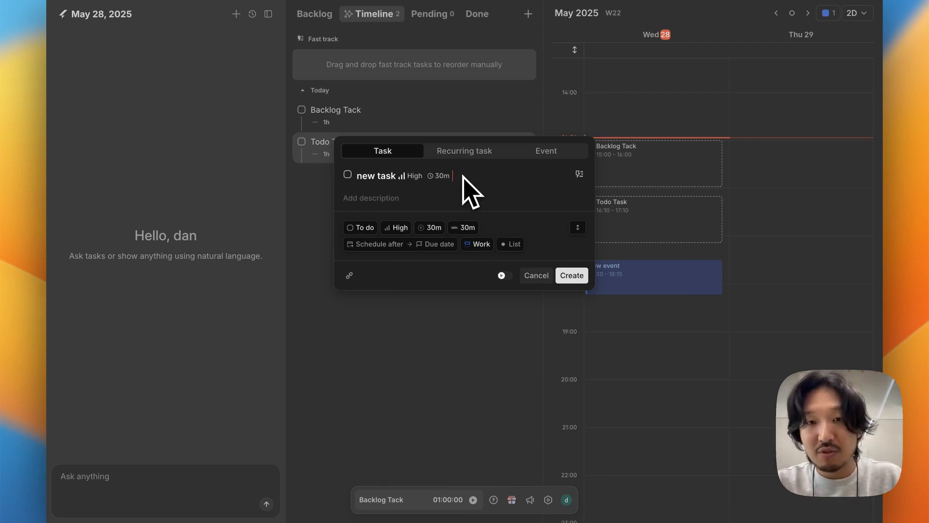
key("super+Return")
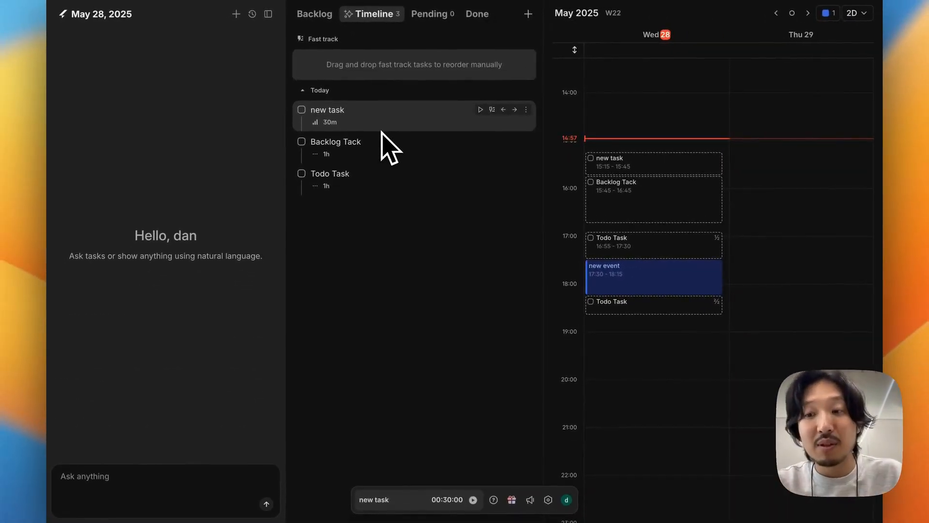
Step: Start a new task named "new task 2" with a due date of 6/18
key("n")
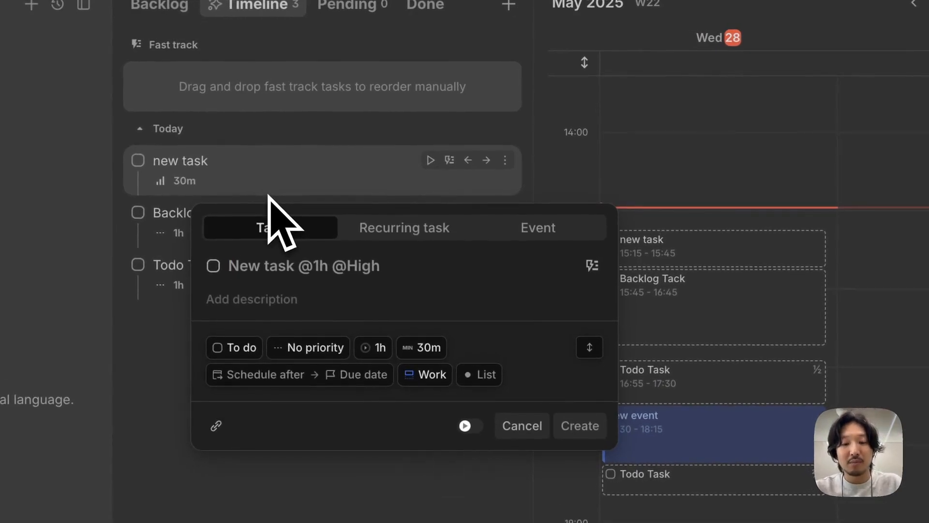
type("new task 2")
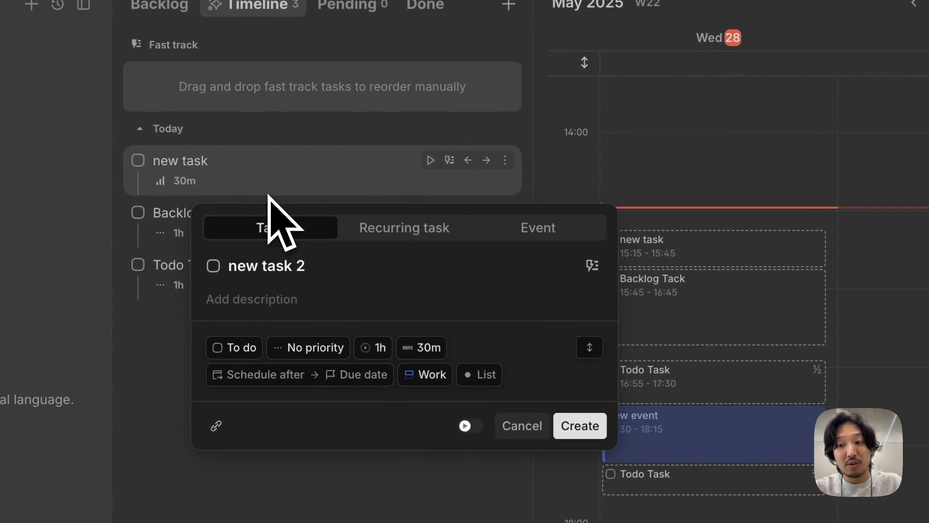
type(" @")
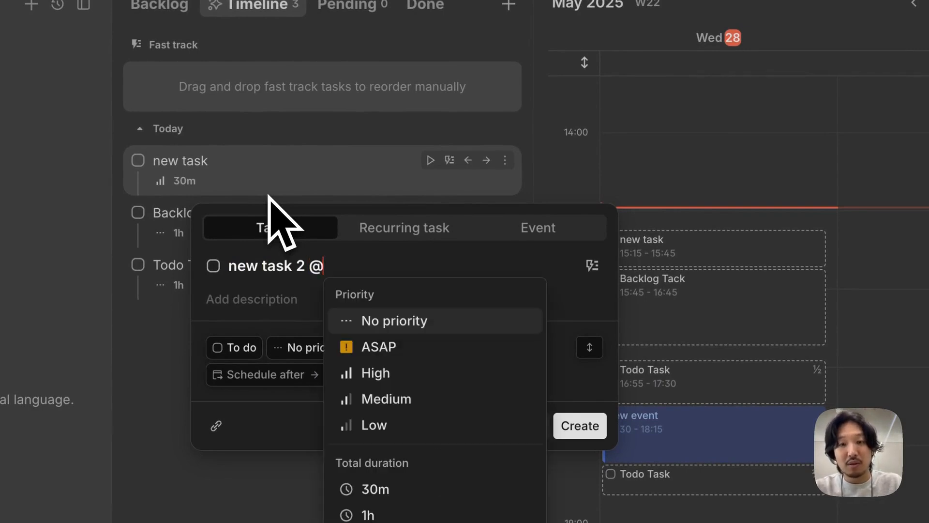
type("6/18")
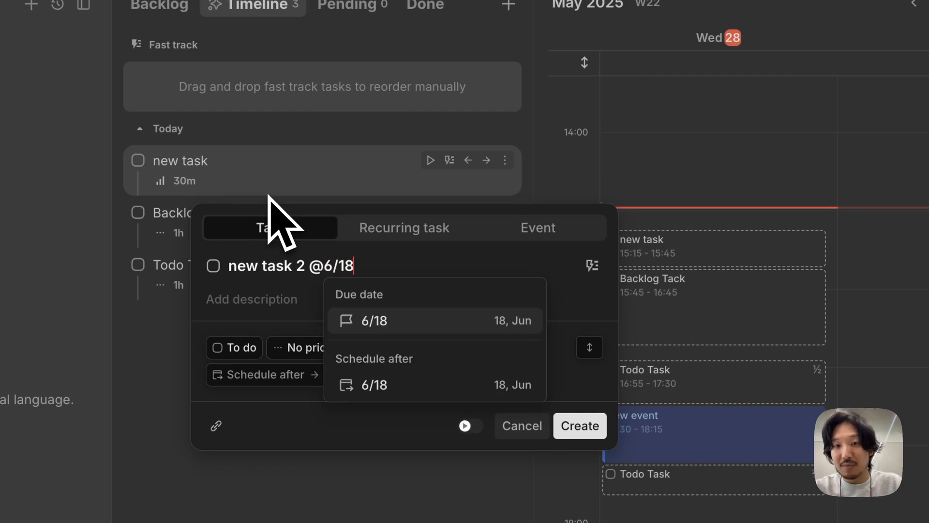
key("Return")
Step: Give the new task a total duration of 45m and Medium priority, and create it
type("@")
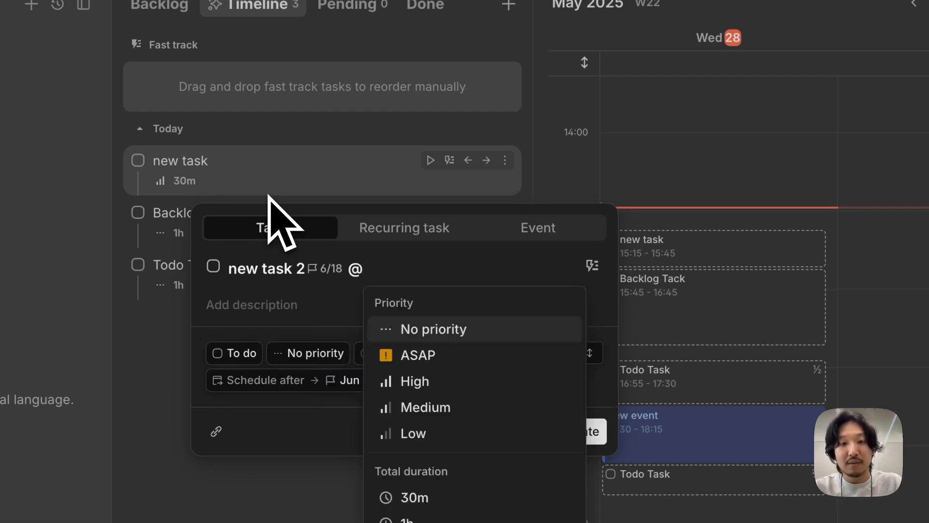
type("45")
key("Return")
type("2")
key("BackSpace")
type("@")
key("Down")
key("Down")
key("Down")
key("Return")
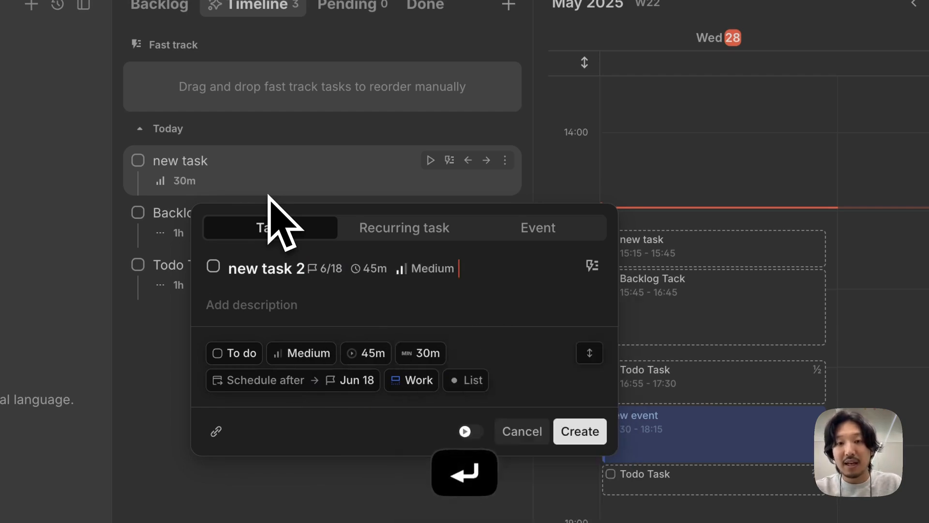
key("super+Return")
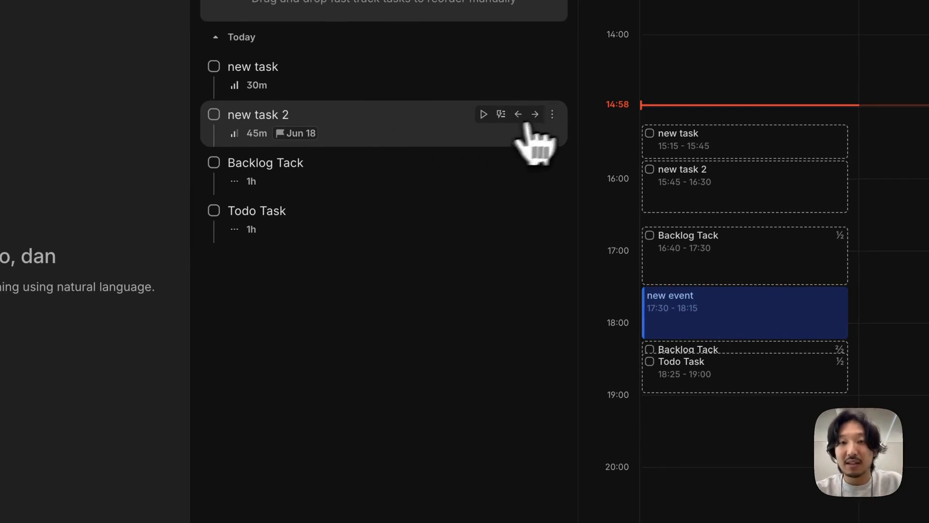
Step: Set the Schedule after date of "new task 2" to Next week
left_click(552, 114)
mouse_move(503, 253)
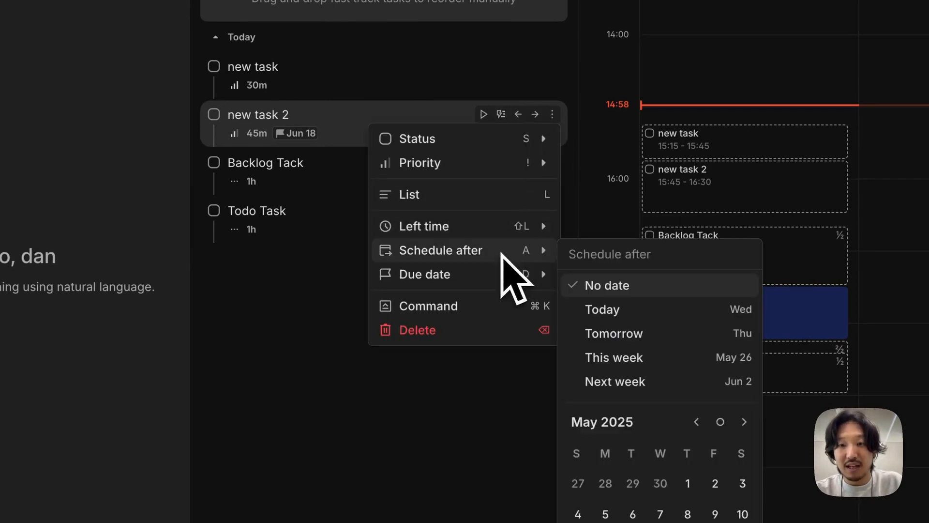
left_click(644, 383)
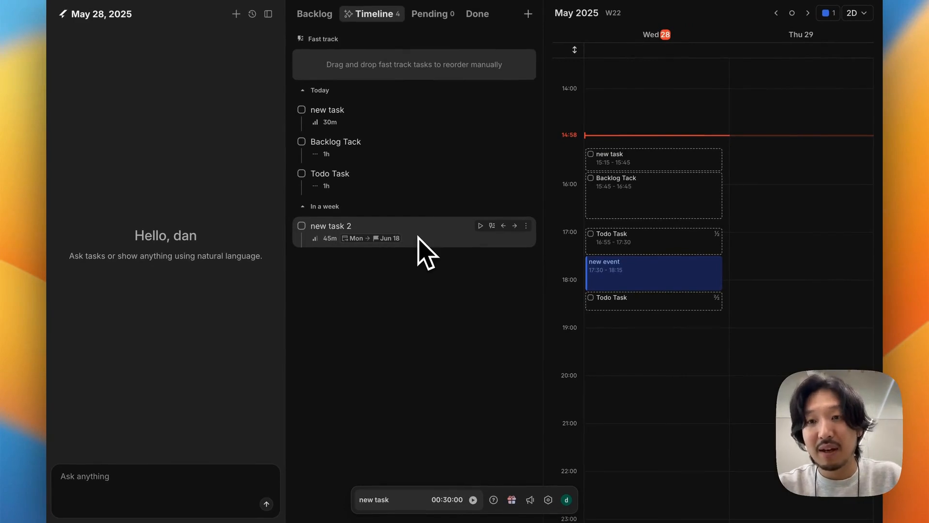
Step: Advance the calendar to Monday, June 2 to examine where "new task 2" is scheduled
key("Right")
key("Right")
key("Right")
key("Right")
key("Right")
left_click_drag(418, 237, 632, 160)
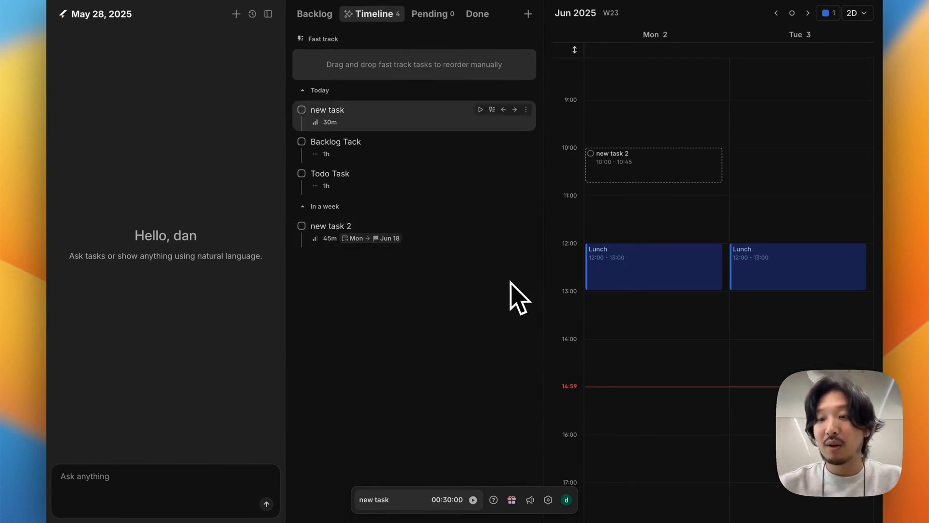
Step: Collapse the AI Chat, Timeline and calendar panels, and expand all of them again
key("shift+a")
key("shift+s")
key("shift+d")
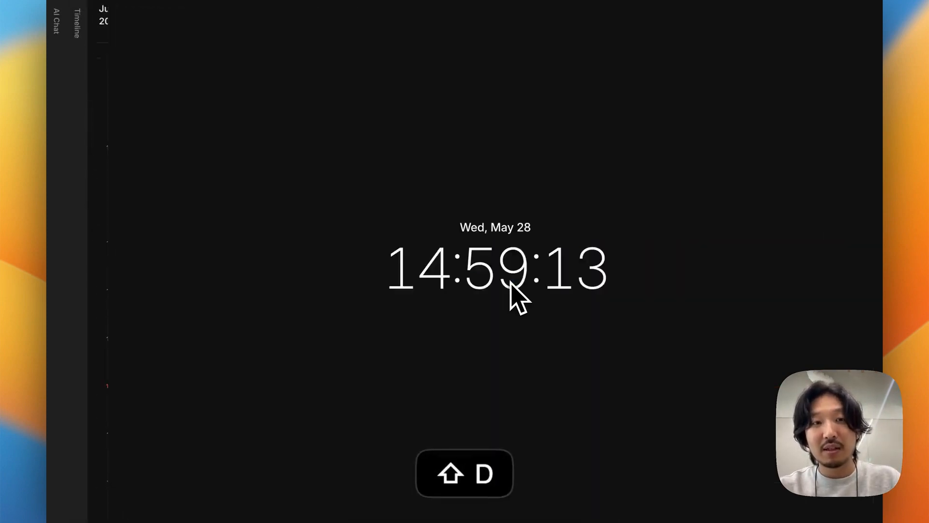
key("shift+s")
key("shift+a")
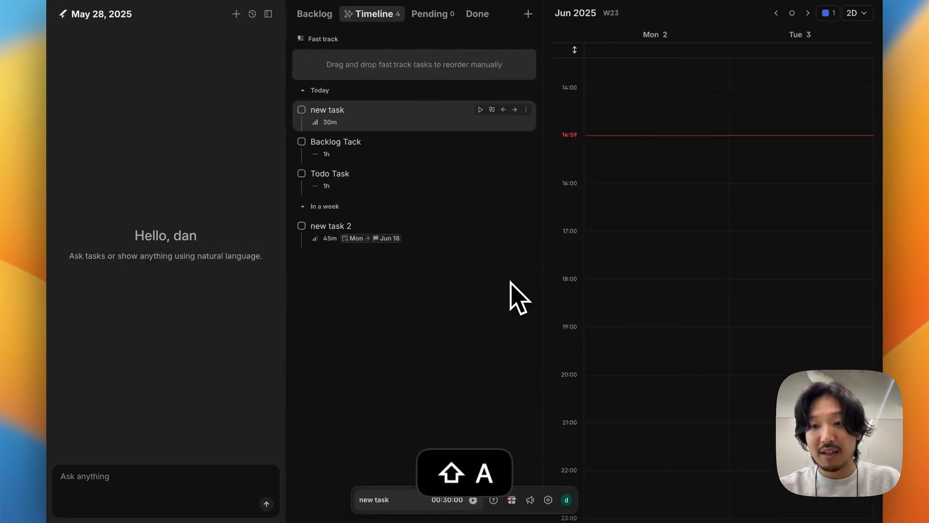
Step: Cycle through the task views, including Pending, and return to the Timeline
key("Tab")
key("Tab")
key("Tab")
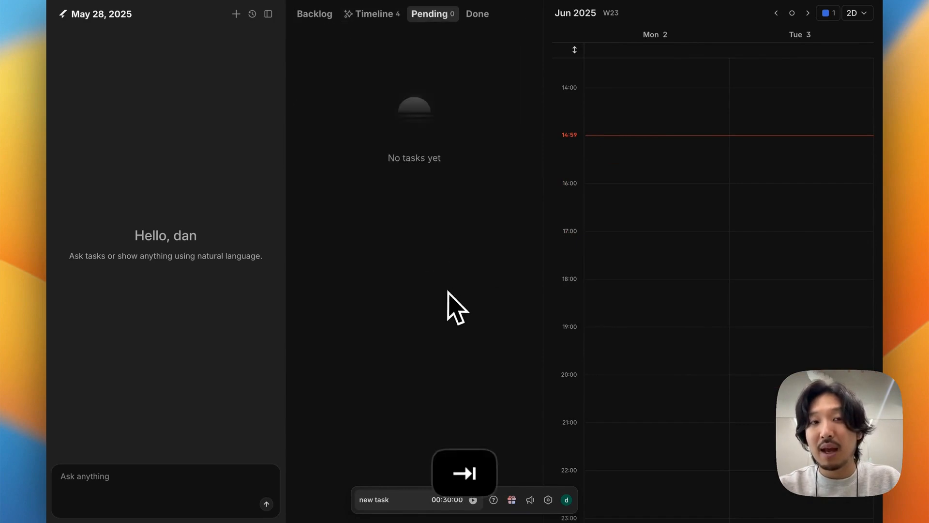
key("Tab")
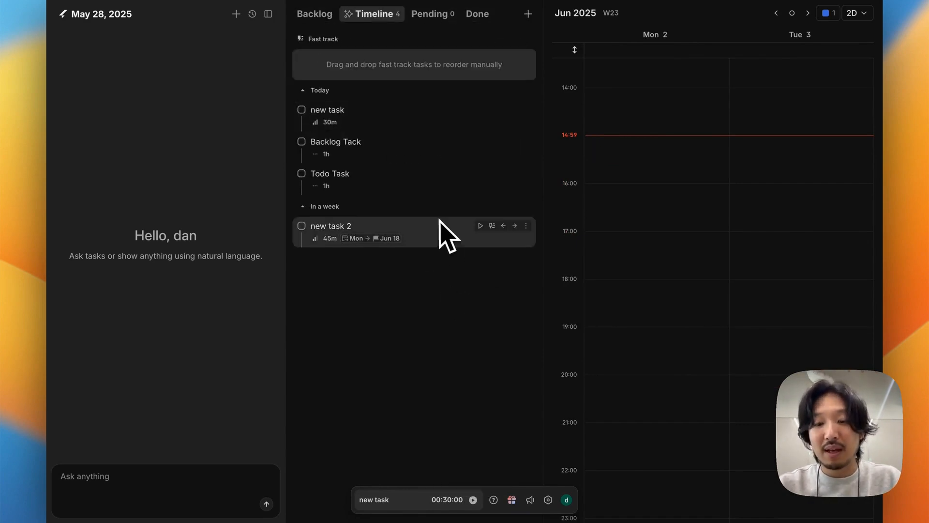
Step: Open the form for creating another new task
key("n")
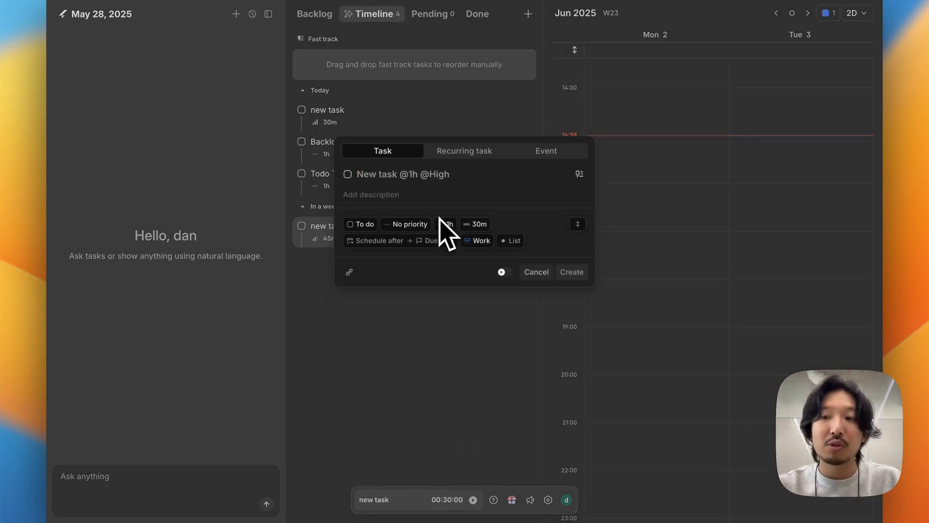